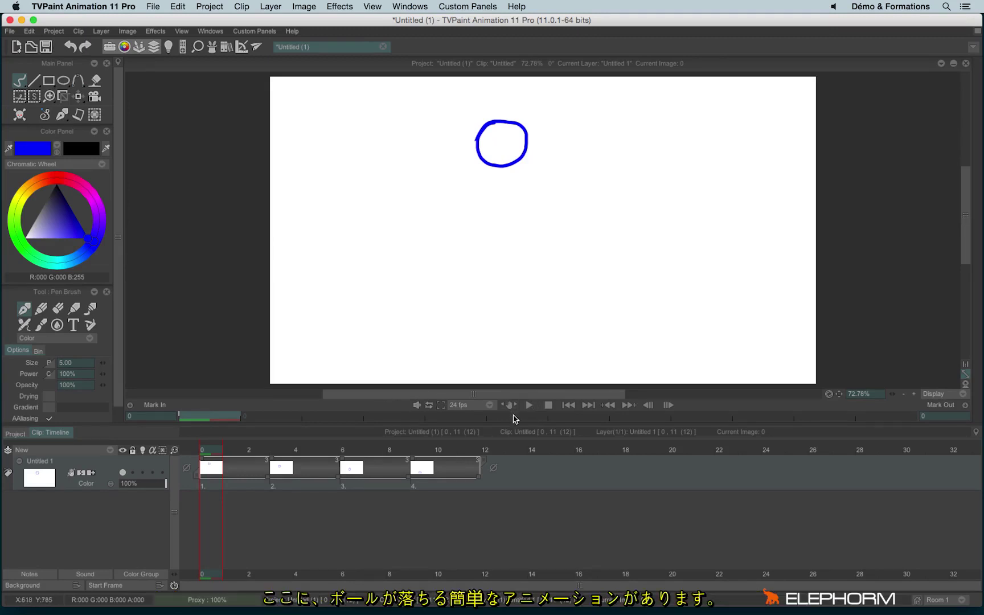
- Review the falling-ball frames 3, 6 and 9 and preview the fall
{"action": "mouse_move", "coordinate": [209, 450]}
{"action": "left_mouse_down"}
{"action": "mouse_move", "coordinate": [422, 463]}
{"action": "mouse_move", "coordinate": [197, 465]}
{"action": "mouse_move", "coordinate": [364, 466]}
{"action": "mouse_move", "coordinate": [203, 465]}
{"action": "mouse_move", "coordinate": [220, 462]}
{"action": "left_mouse_up"}
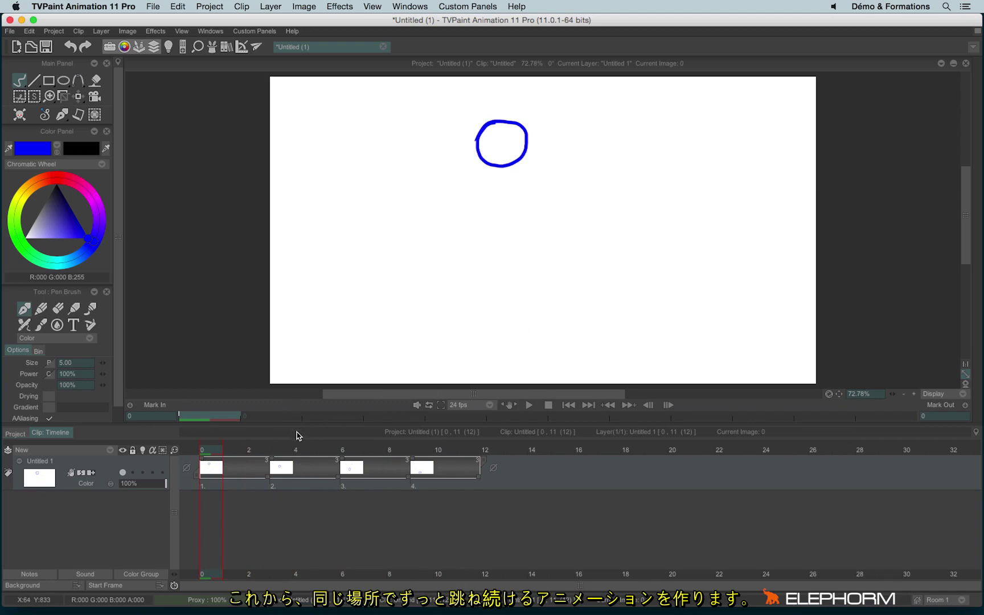
{"action": "left_click_drag", "start_coordinate": [283, 455], "coordinate": [369, 457]}
{"action": "left_click", "coordinate": [415, 452]}
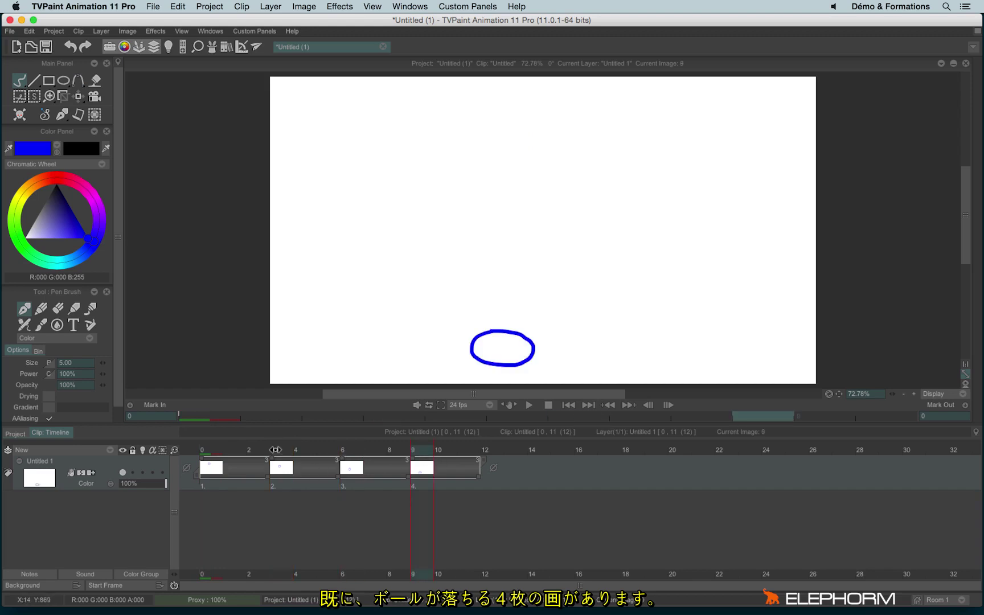
{"action": "left_click", "coordinate": [272, 453]}
{"action": "key", "text": "Return"}
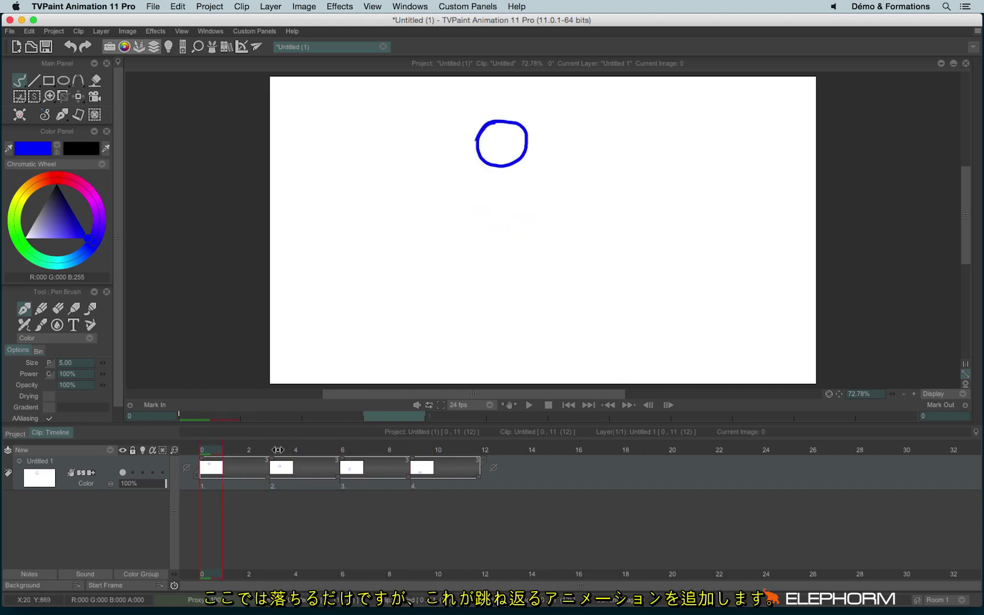
{"action": "key", "text": "Return"}
{"action": "left_click", "coordinate": [363, 451]}
{"action": "left_click", "coordinate": [419, 456]}
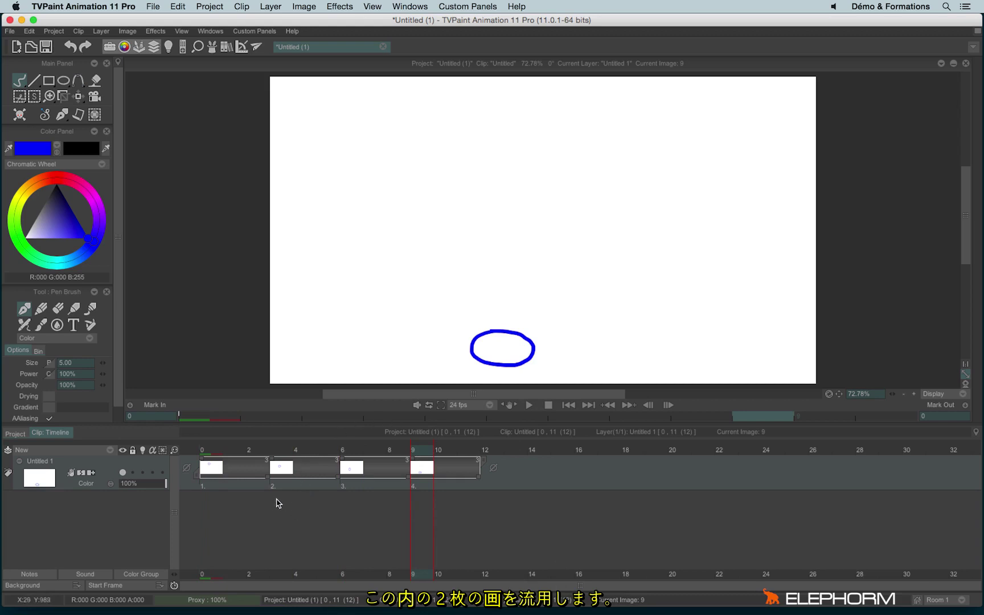
- Try selecting the second drawing and the frames after it, then clear the selection at frame 3
{"action": "left_click", "coordinate": [278, 450]}
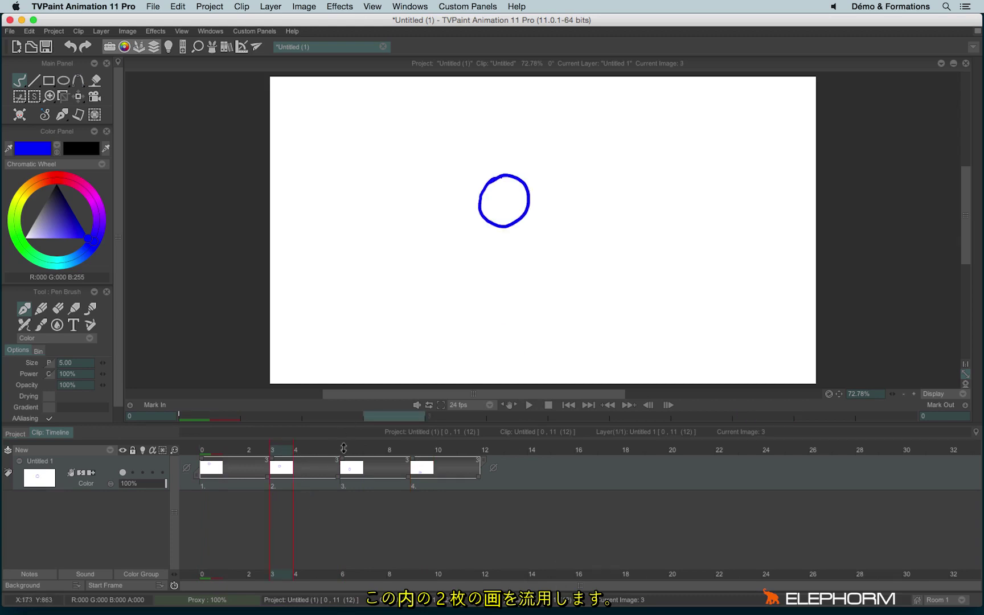
{"action": "left_click", "coordinate": [335, 455]}
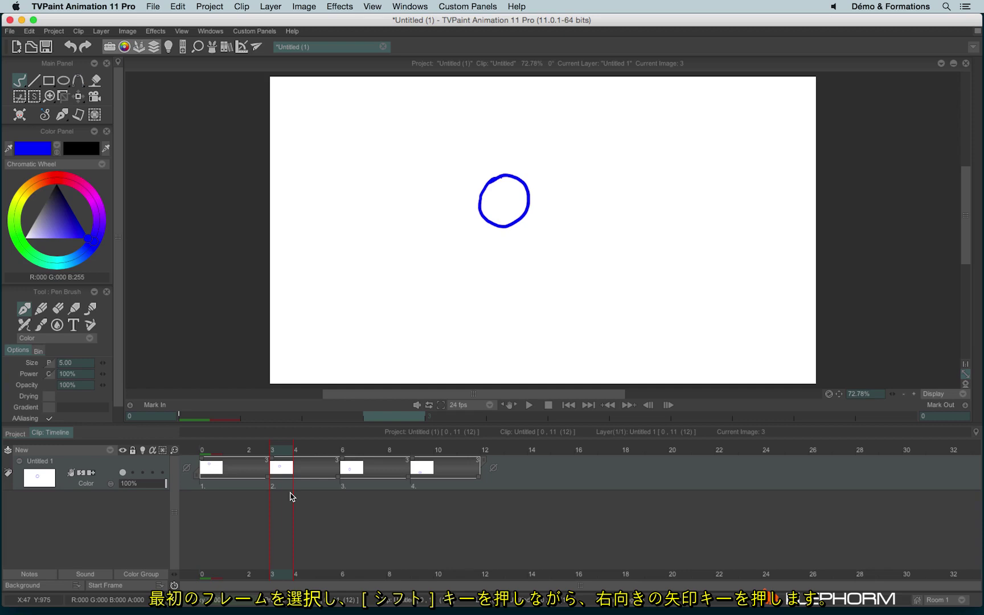
{"action": "key", "text": "shift+Right"}
{"action": "key", "text": "shift+Right"}
{"action": "key", "text": "shift+Right"}
{"action": "key", "text": "shift+Right"}
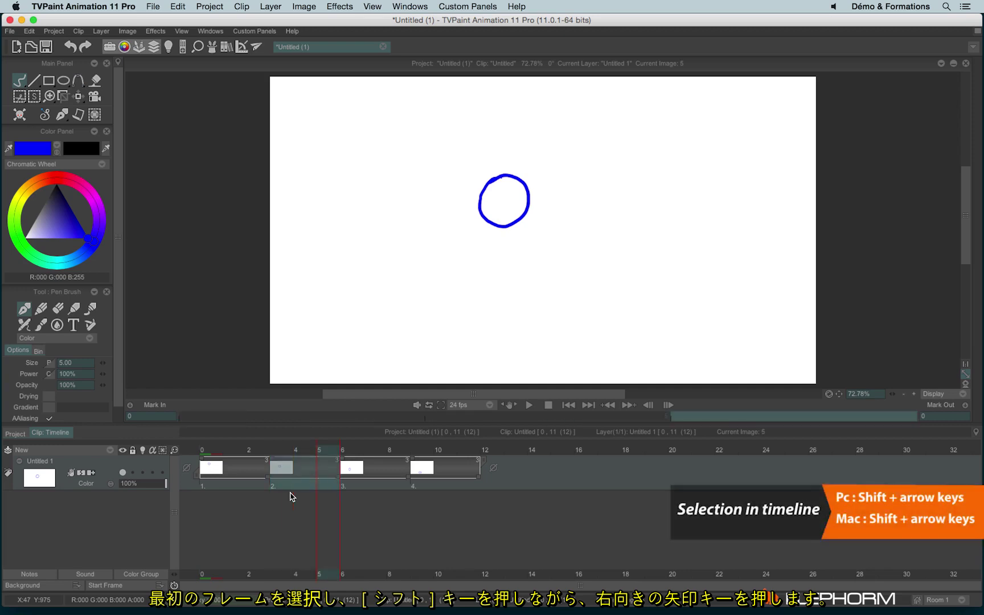
{"action": "key", "text": "shift+Right"}
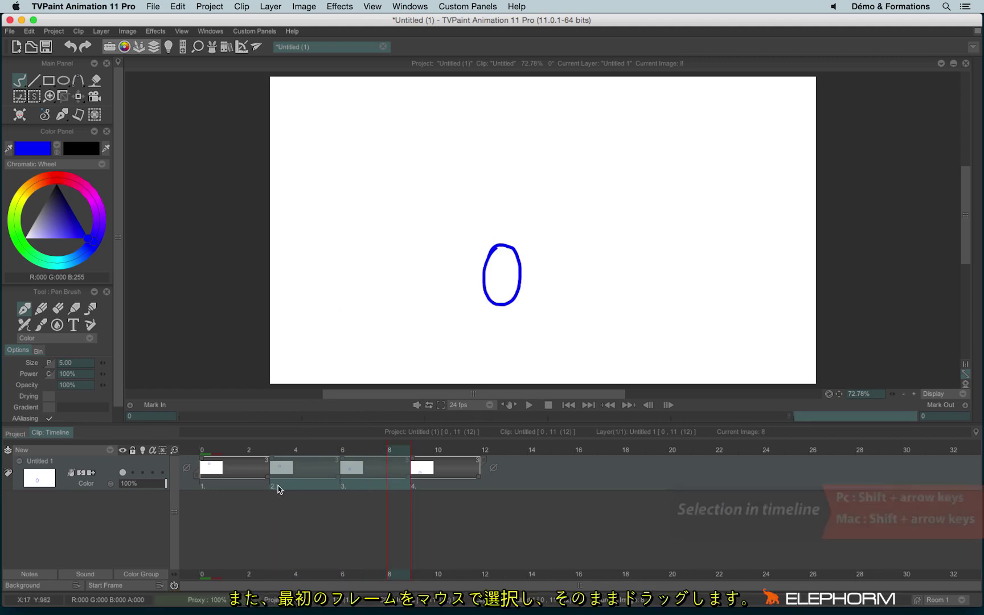
{"action": "left_click", "coordinate": [276, 450]}
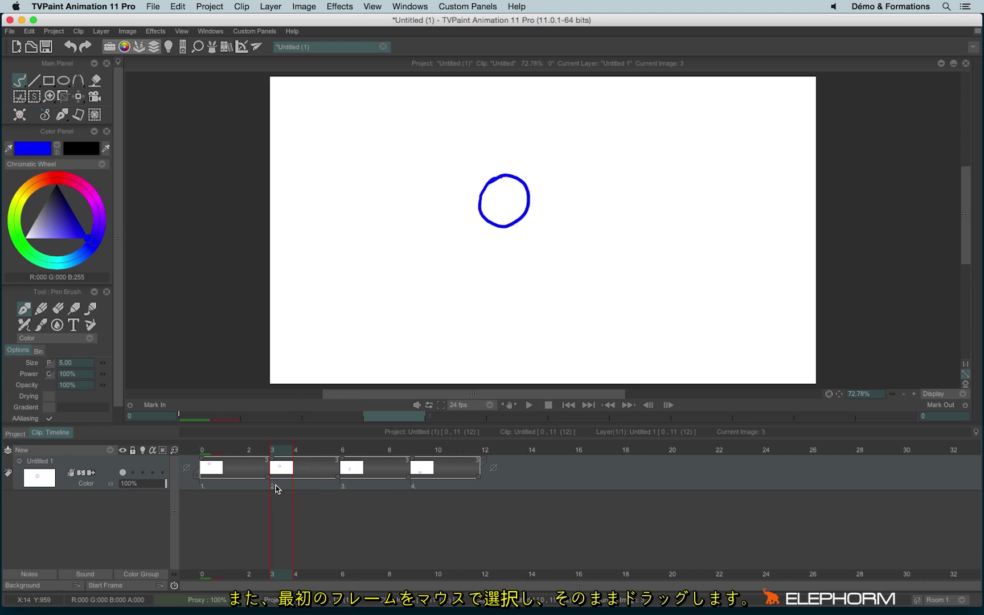
- Paste images 2–3 at frame 12, undo, then drag the reselected pair toward frame 12
{"action": "left_click_drag", "start_coordinate": [279, 488], "coordinate": [391, 488]}
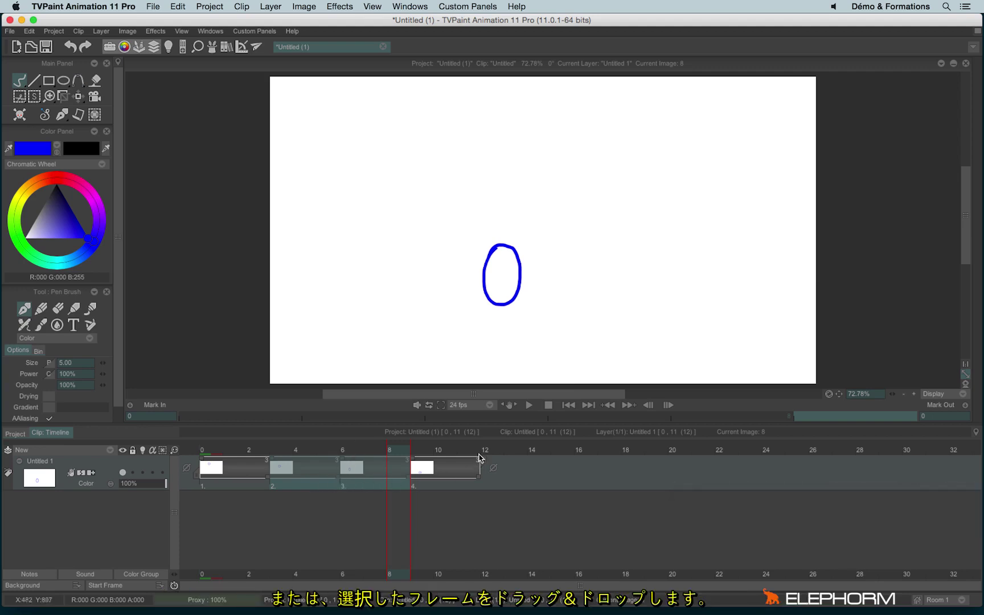
{"action": "left_click", "coordinate": [480, 458]}
{"action": "key", "text": "super+v"}
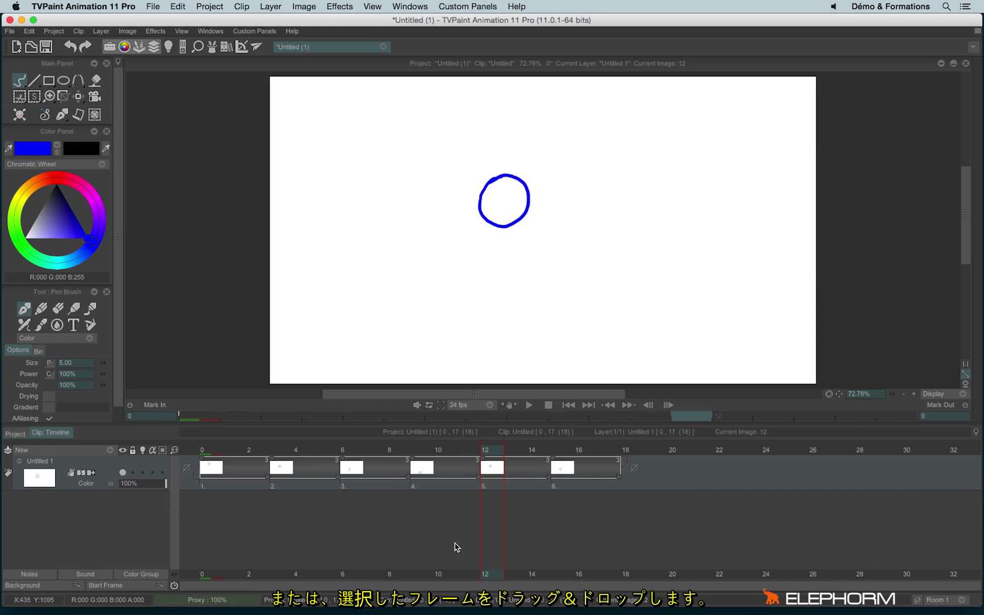
{"action": "key", "text": "super+z"}
{"action": "left_click_drag", "start_coordinate": [279, 484], "coordinate": [393, 487]}
{"action": "left_click_drag", "start_coordinate": [326, 469], "coordinate": [493, 478]}
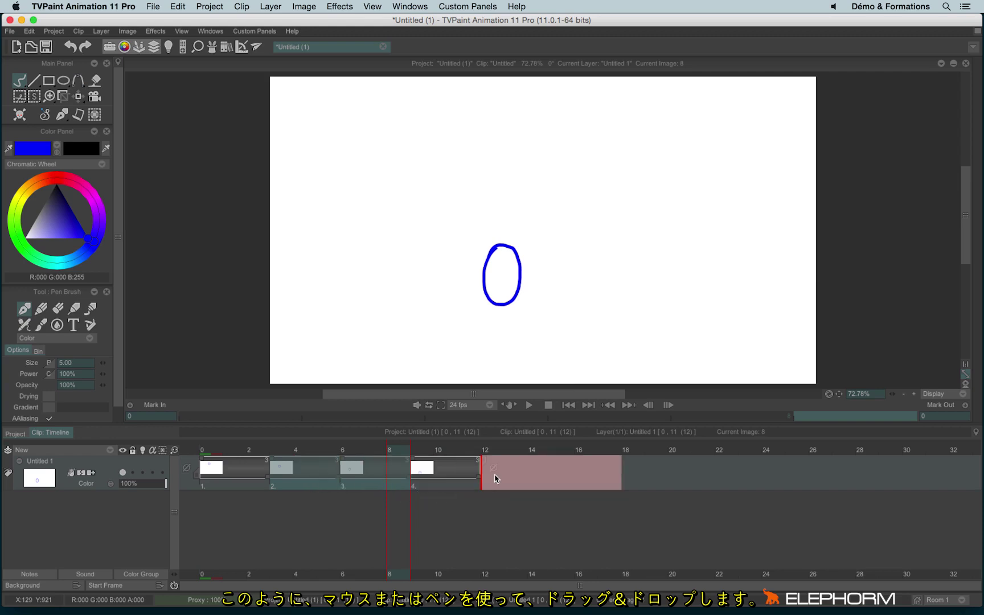
- Drop images 2–3 at frame 12 as a Copy, after undoing an initial Move
{"action": "left_click_drag", "start_coordinate": [496, 477], "coordinate": [497, 478]}
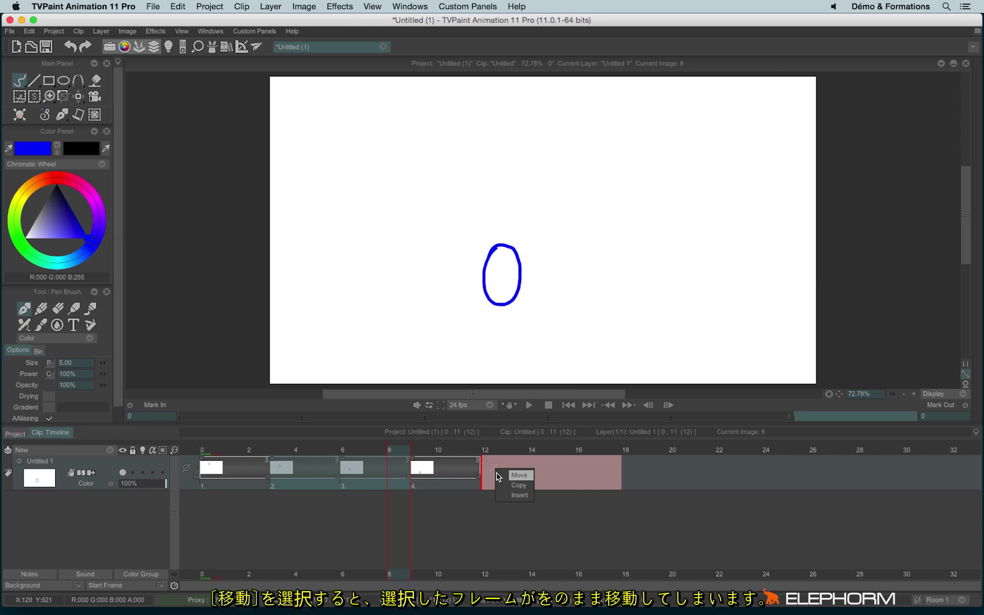
{"action": "left_click", "coordinate": [518, 475]}
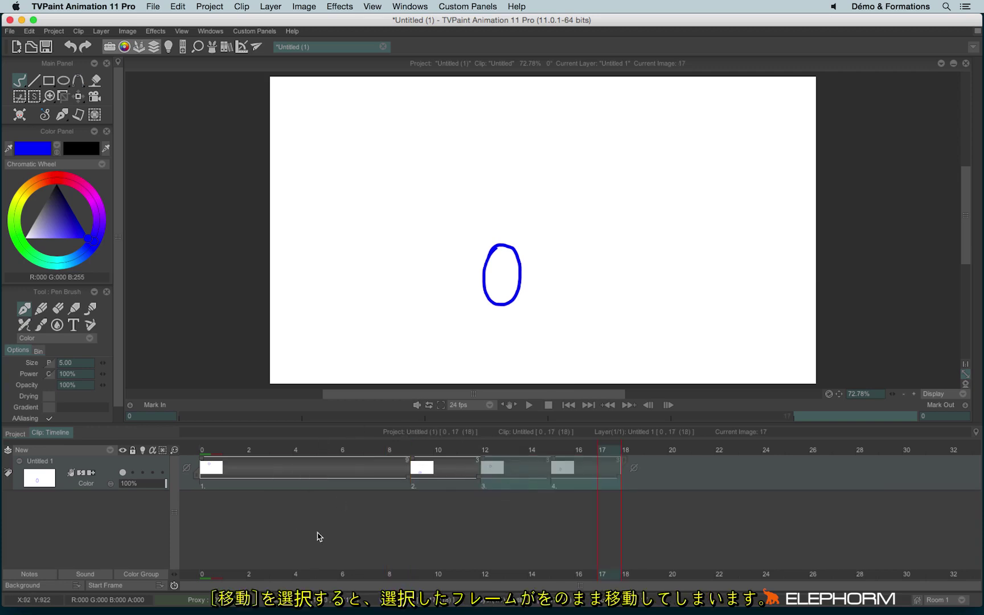
{"action": "key", "text": "ctrl+z"}
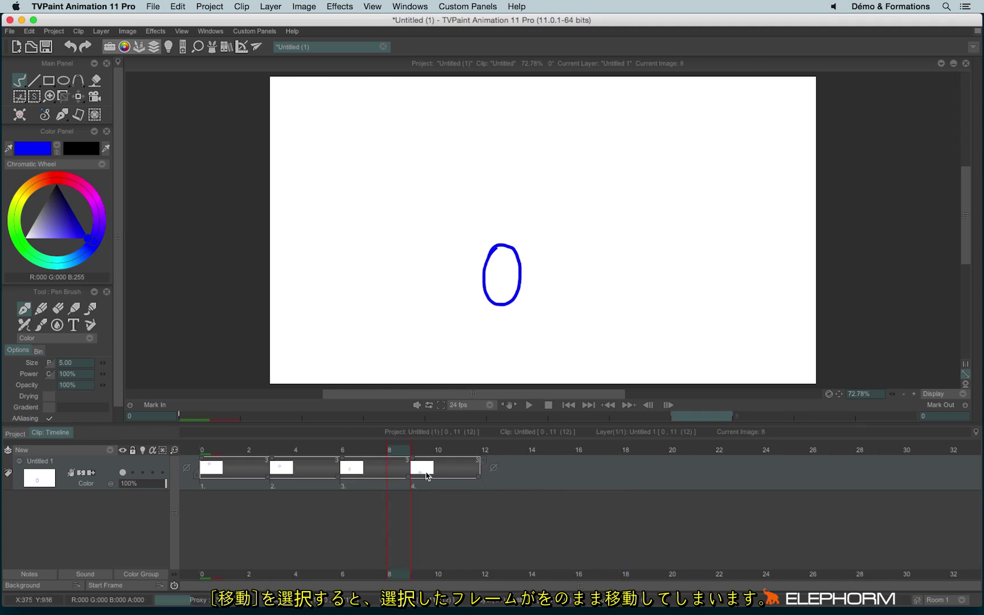
{"action": "left_click_drag", "start_coordinate": [285, 477], "coordinate": [494, 469]}
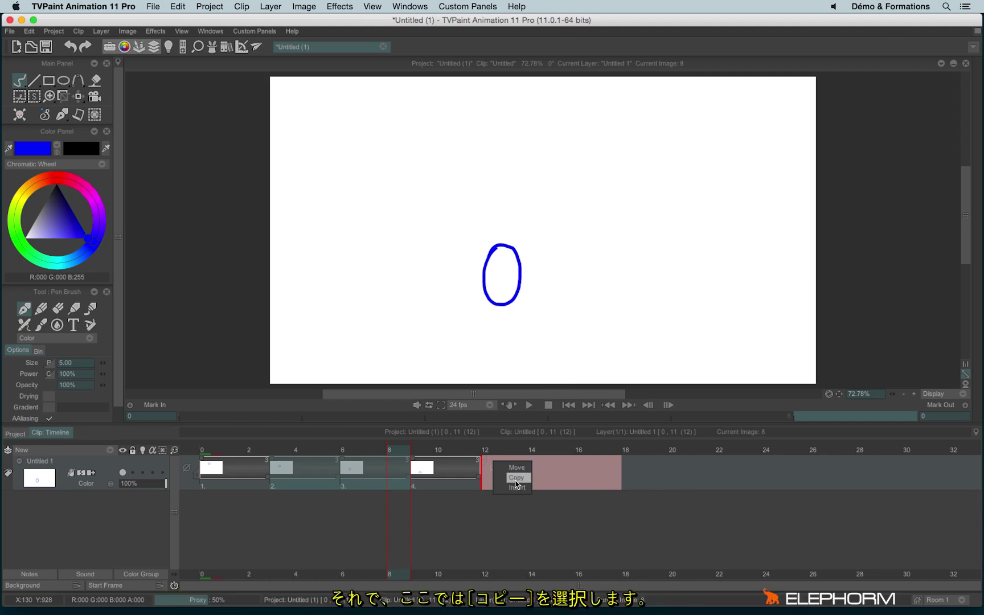
{"action": "left_click", "coordinate": [519, 479]}
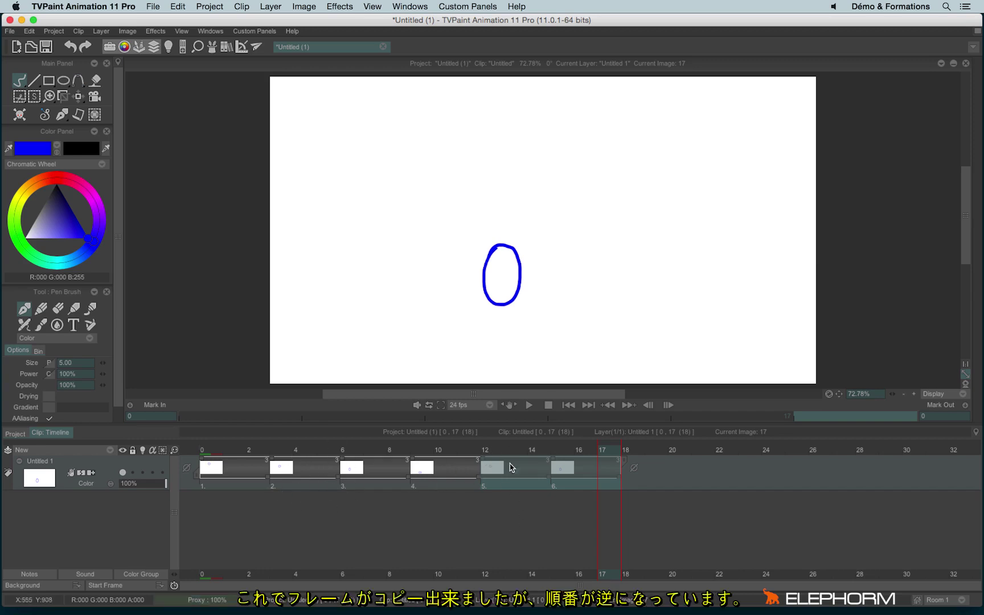
- Compare the squashed ball at frame 9 with the copied drawings at frames 12 and 15
{"action": "left_click", "coordinate": [423, 452]}
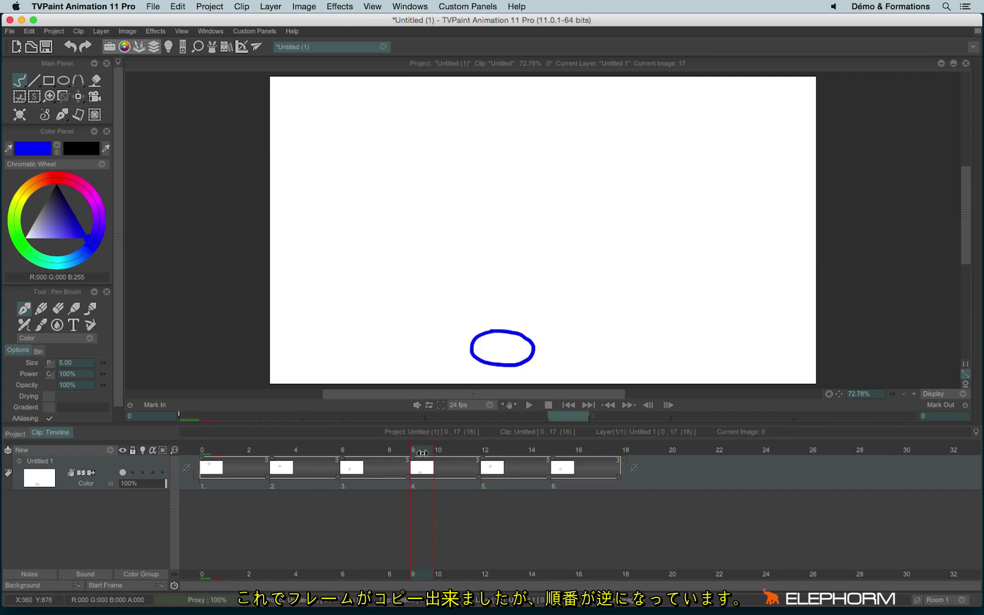
{"action": "left_click", "coordinate": [488, 450]}
{"action": "left_click", "coordinate": [551, 455]}
{"action": "left_click", "coordinate": [488, 451]}
{"action": "left_click", "coordinate": [554, 452]}
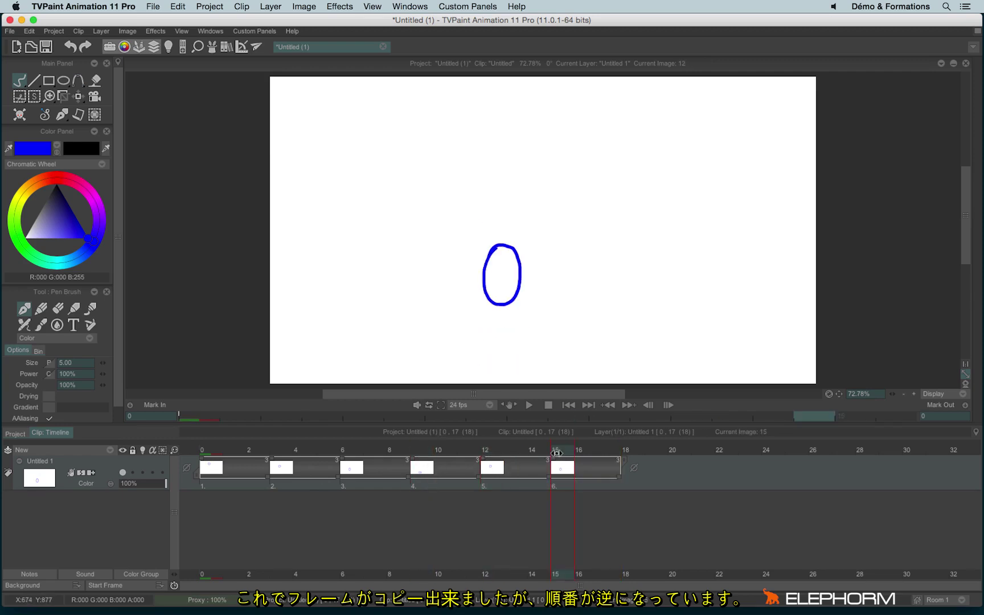
{"action": "left_click", "coordinate": [488, 453]}
- Reverse the order of the two copied drawings and check frames 12 and 15
{"action": "left_click_drag", "start_coordinate": [494, 485], "coordinate": [608, 484]}
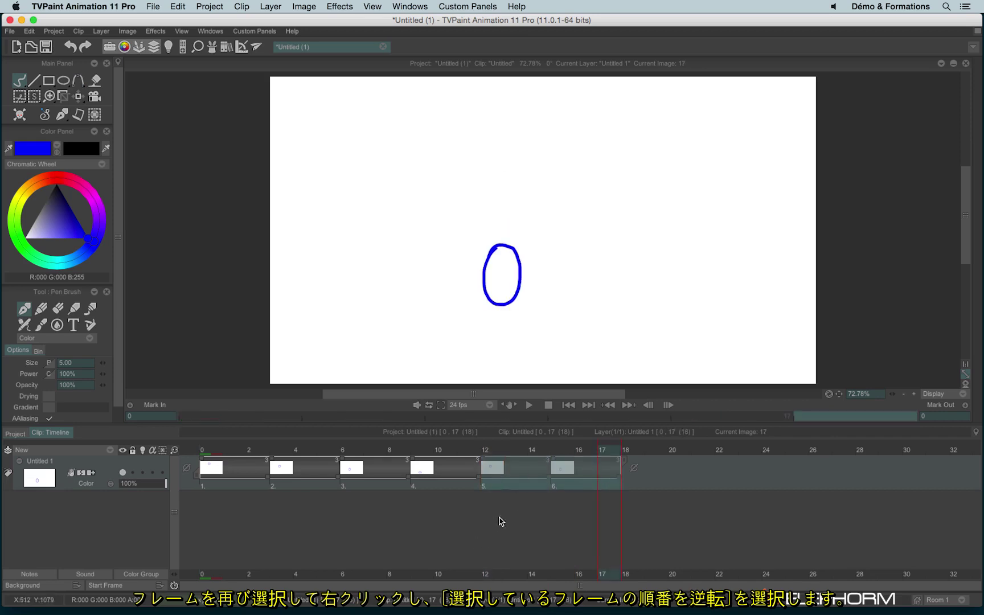
{"action": "right_click", "coordinate": [506, 473]}
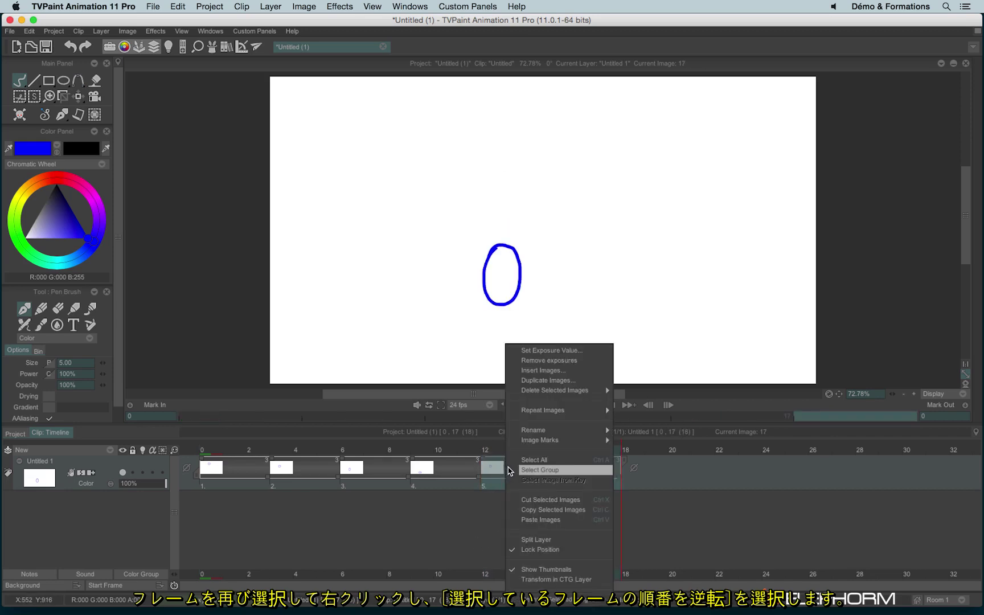
{"action": "left_click", "coordinate": [603, 602]}
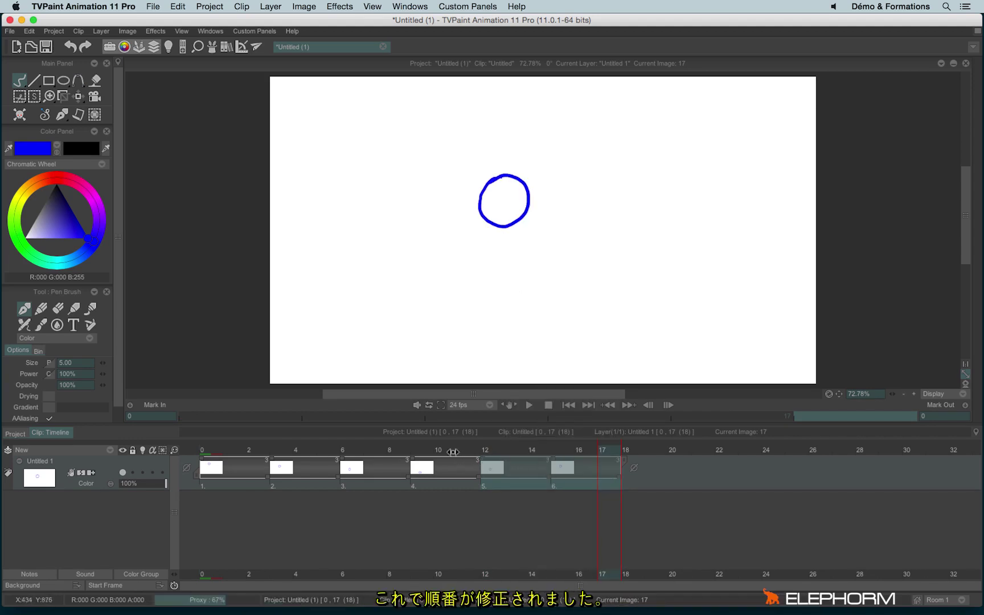
{"action": "left_click", "coordinate": [487, 450]}
{"action": "left_click", "coordinate": [556, 449]}
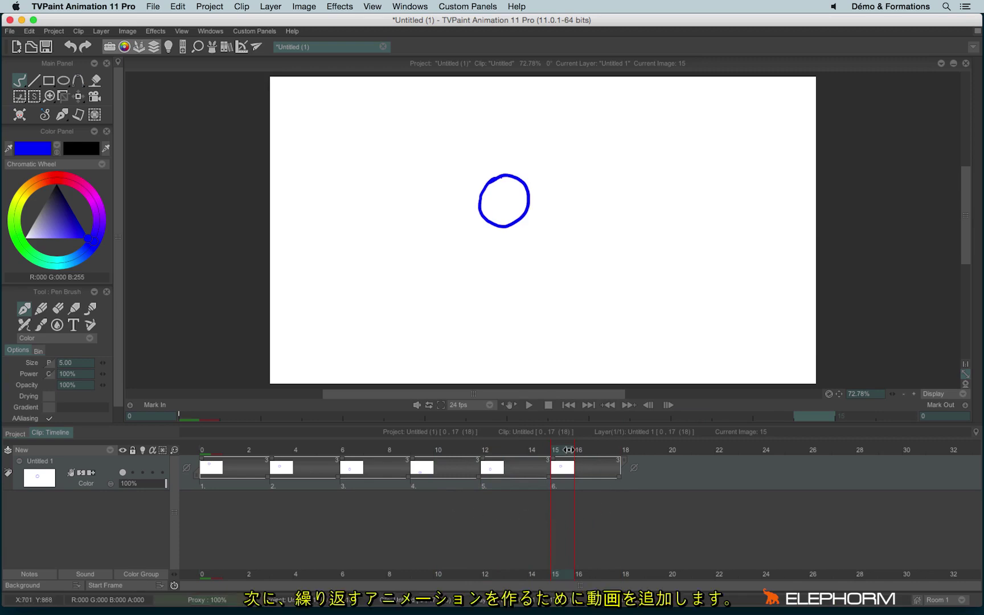
- Turn on the light table and draw an in-between ball near the top at frame 2
{"action": "left_click", "coordinate": [246, 451]}
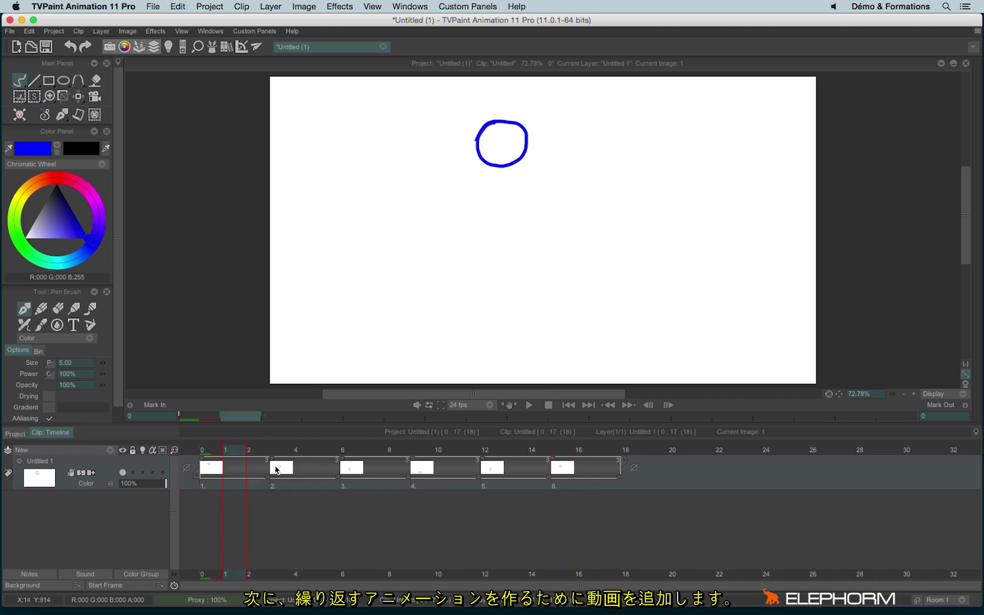
{"action": "left_click", "coordinate": [143, 473]}
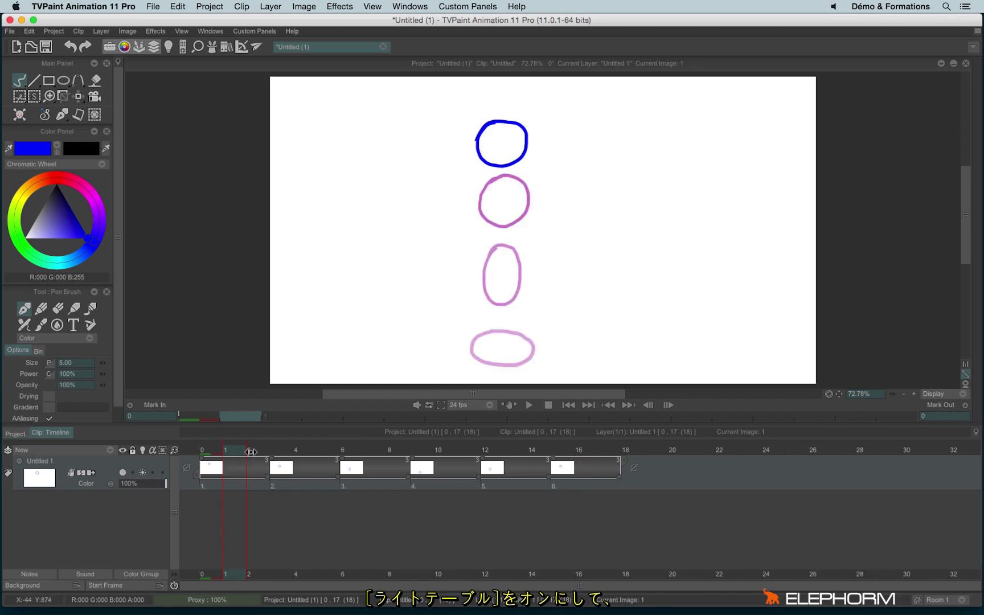
{"action": "left_click", "coordinate": [251, 450]}
{"action": "left_click", "coordinate": [266, 471]}
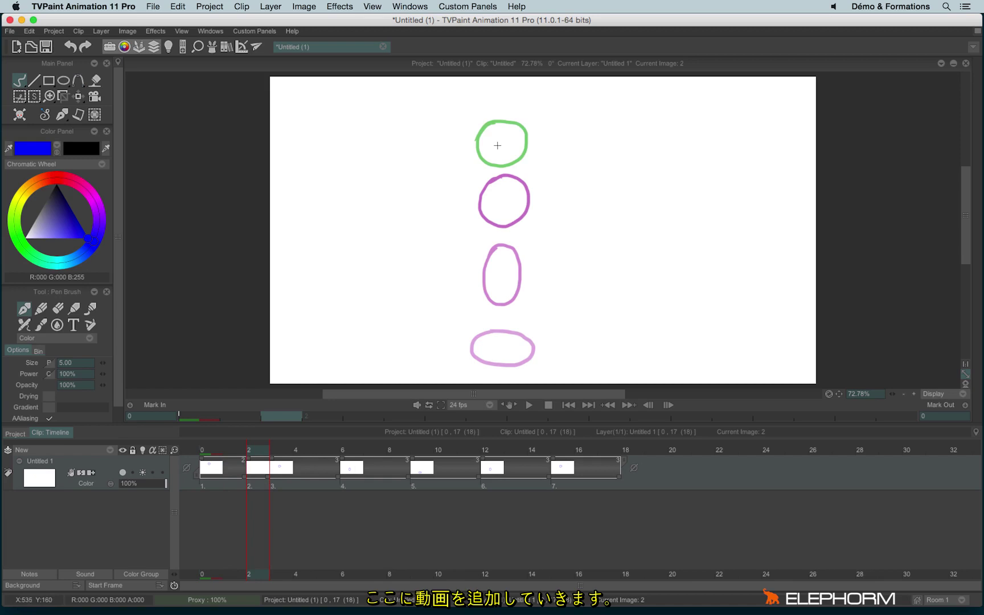
{"action": "mouse_move", "coordinate": [482, 158]}
{"action": "left_mouse_down"}
{"action": "mouse_move", "coordinate": [508, 189]}
{"action": "mouse_move", "coordinate": [525, 162]}
{"action": "mouse_move", "coordinate": [511, 145]}
{"action": "mouse_move", "coordinate": [484, 161]}
{"action": "left_mouse_up"}
- Add in-between balls at frame 5 mid-fall and a stretched one at frame 8 above the ground
{"action": "key", "text": "Right"}
{"action": "key", "text": "Right"}
{"action": "key", "text": "Right"}
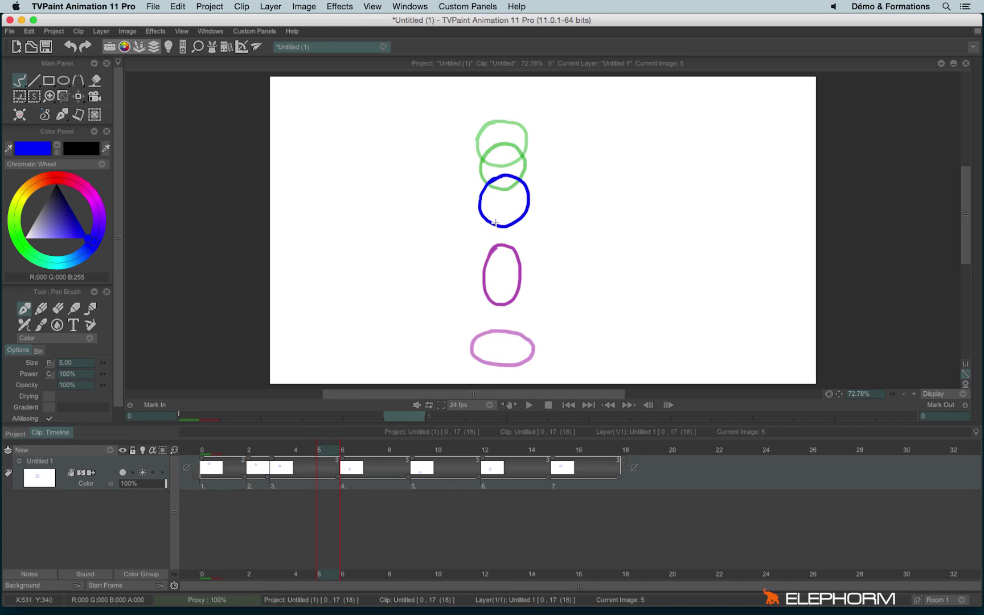
{"action": "key", "text": "Insert"}
{"action": "mouse_move", "coordinate": [486, 225]}
{"action": "left_mouse_down"}
{"action": "mouse_move", "coordinate": [501, 266]}
{"action": "mouse_move", "coordinate": [516, 264]}
{"action": "mouse_move", "coordinate": [522, 220]}
{"action": "mouse_move", "coordinate": [498, 211]}
{"action": "mouse_move", "coordinate": [488, 245]}
{"action": "left_mouse_up"}
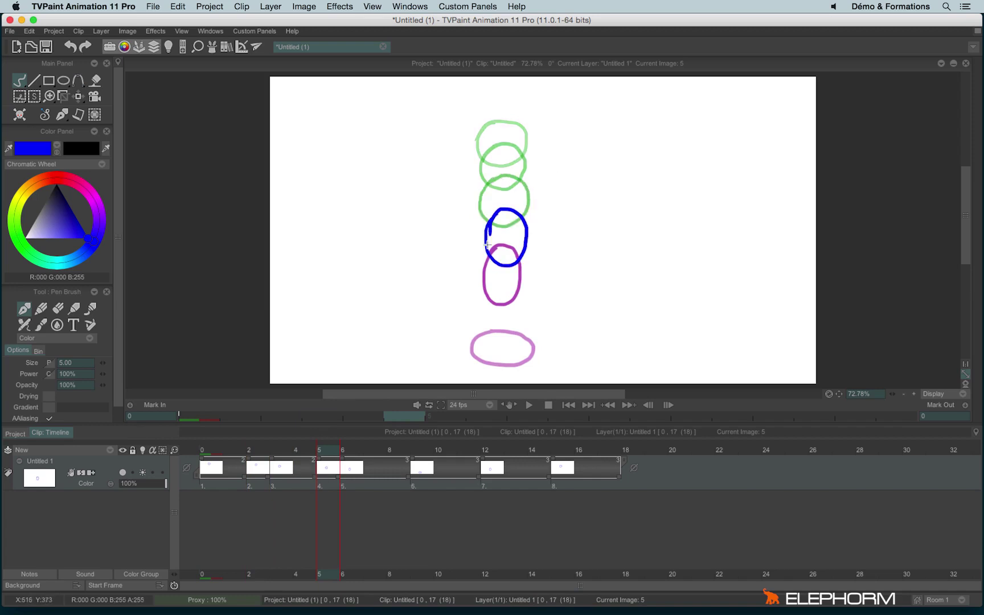
{"action": "key", "text": "Right"}
{"action": "key", "text": "Right"}
{"action": "key", "text": "Right"}
{"action": "key", "text": "Insert"}
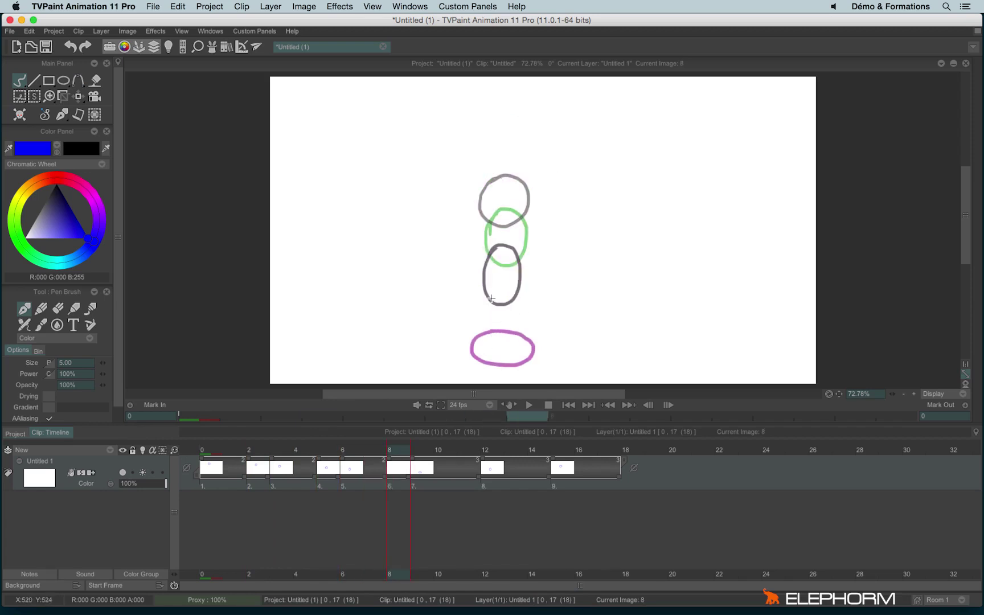
{"action": "mouse_move", "coordinate": [491, 294]}
{"action": "left_mouse_down"}
{"action": "mouse_move", "coordinate": [482, 333]}
{"action": "mouse_move", "coordinate": [503, 361]}
{"action": "mouse_move", "coordinate": [518, 327]}
{"action": "mouse_move", "coordinate": [506, 293]}
{"action": "mouse_move", "coordinate": [492, 300]}
{"action": "left_mouse_up"}
- Shorten the seventh drawing's hold by one frame and draw a rising ball at frame 13
{"action": "key", "text": "Right"}
{"action": "key", "text": "Right"}
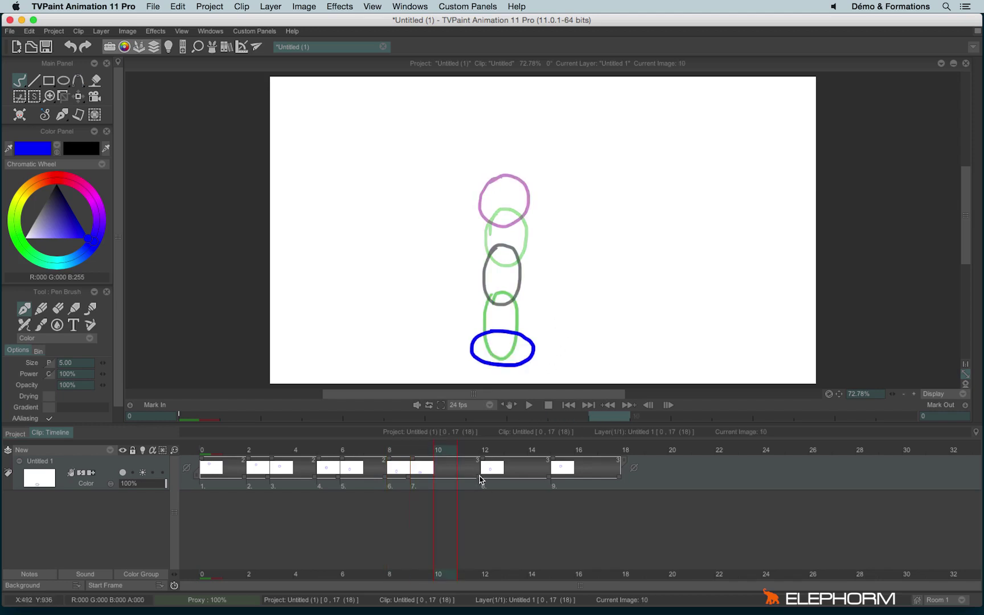
{"action": "left_click_drag", "start_coordinate": [478, 480], "coordinate": [459, 481]}
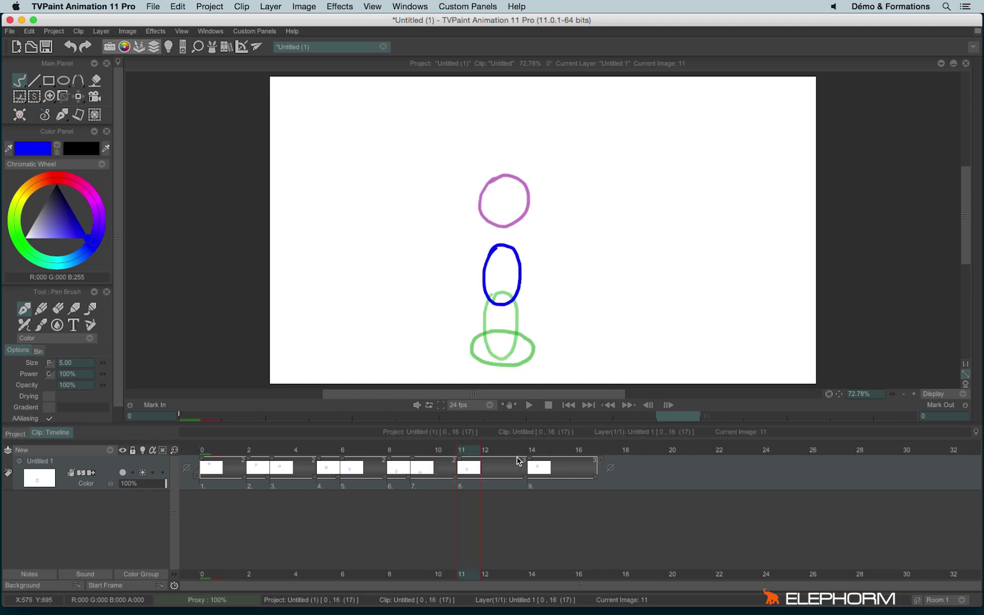
{"action": "key", "text": "Right"}
{"action": "key", "text": "Right"}
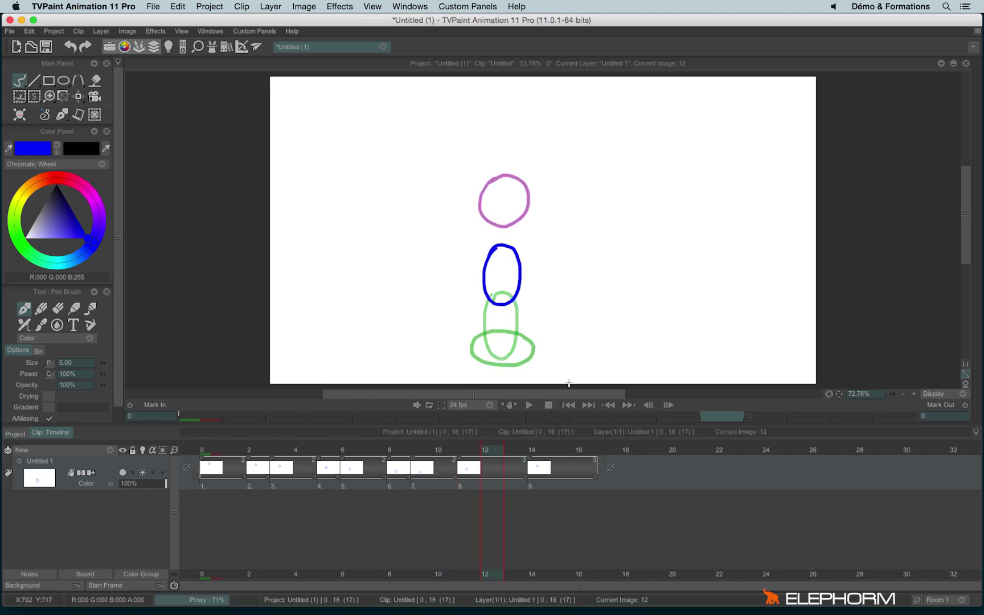
{"action": "key", "text": "Right"}
{"action": "key", "text": "Right"}
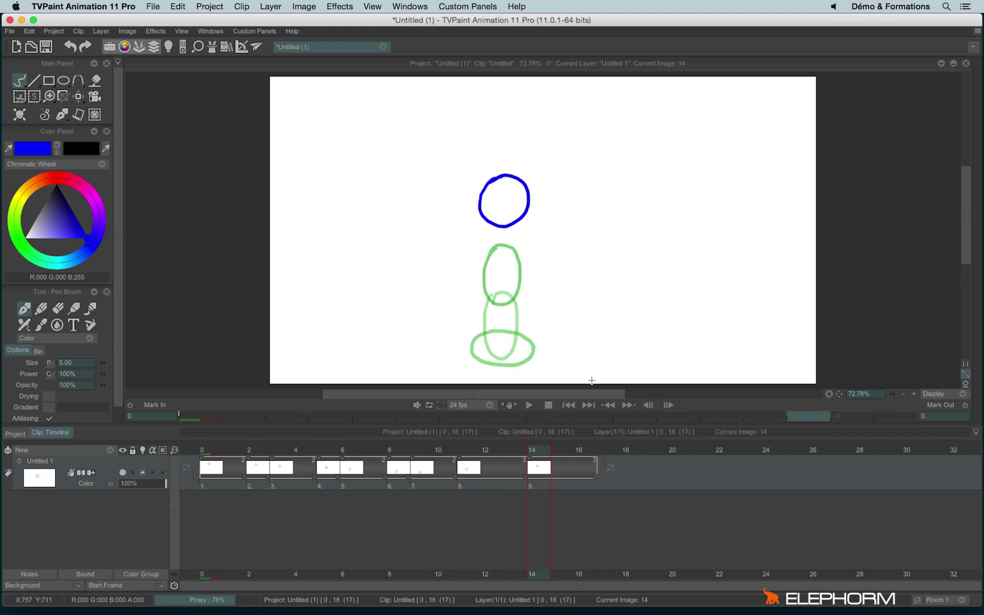
{"action": "key", "text": "Left"}
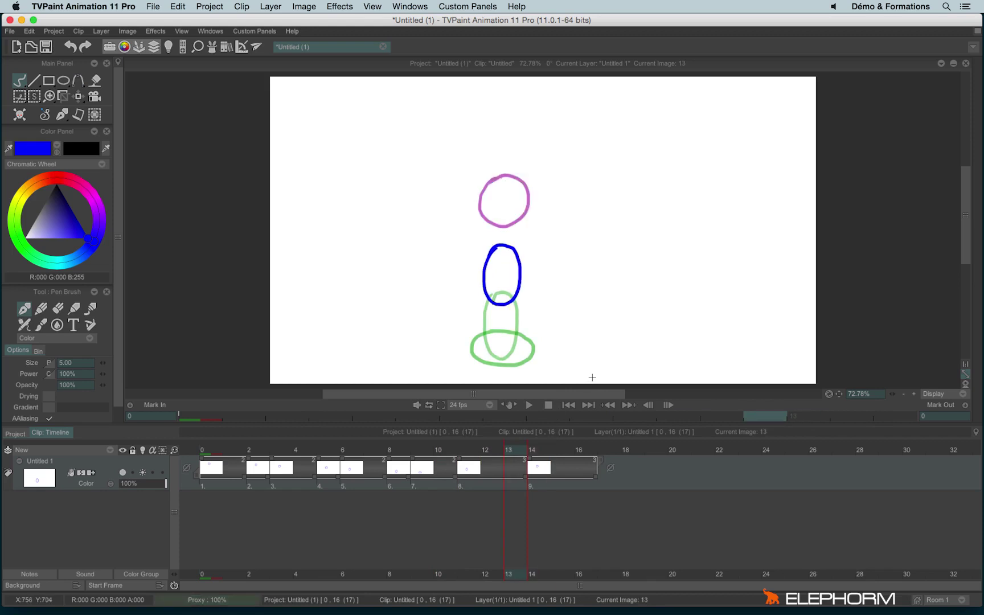
{"action": "key", "text": "Return"}
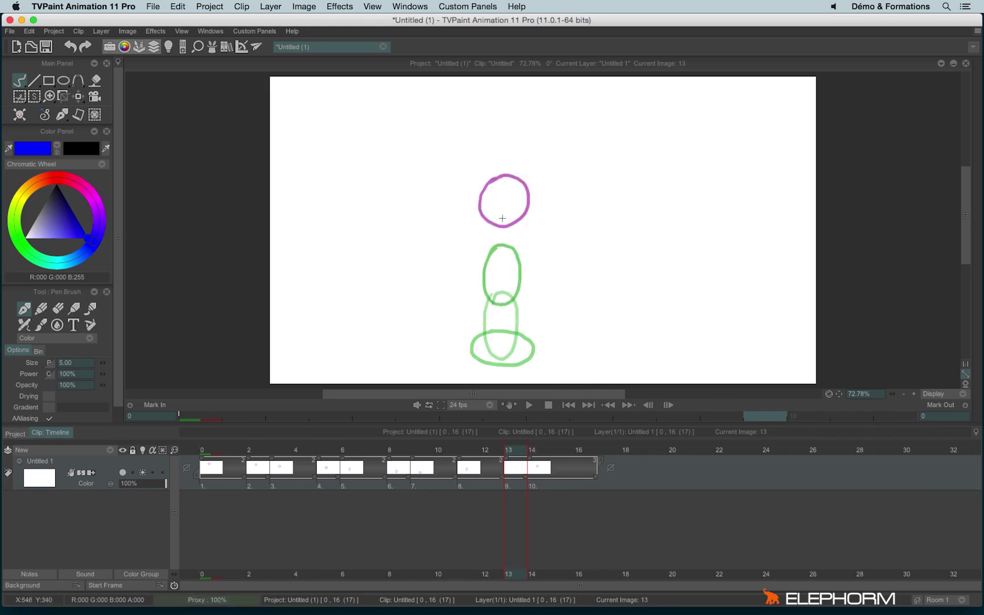
{"action": "mouse_move", "coordinate": [489, 214]}
{"action": "left_mouse_down"}
{"action": "mouse_move", "coordinate": [482, 259]}
{"action": "mouse_move", "coordinate": [521, 251]}
{"action": "mouse_move", "coordinate": [500, 206]}
{"action": "mouse_move", "coordinate": [484, 219]}
{"action": "left_mouse_up"}
{"action": "key", "text": "Right"}
{"action": "key", "text": "Right"}
{"action": "key", "text": "Right"}
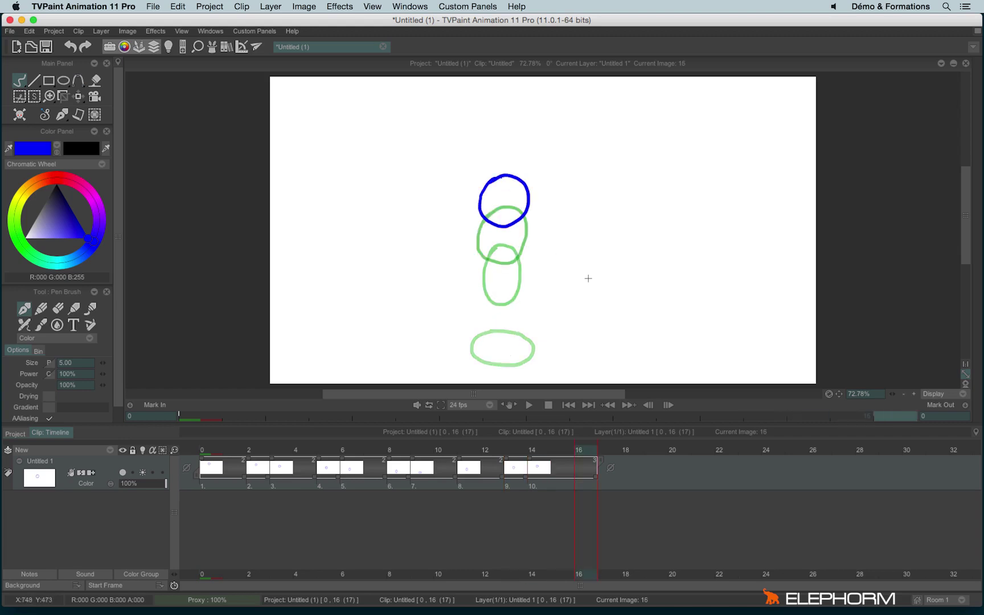
{"action": "key", "text": "Right"}
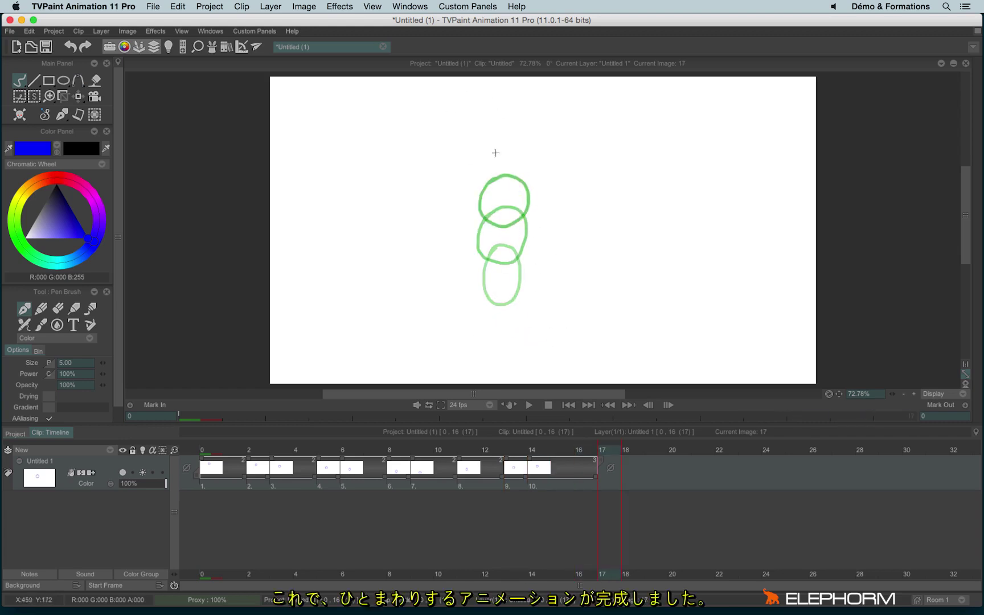
- Set the ball layer's end-of-clip mode to Loop
{"action": "left_click", "coordinate": [212, 462]}
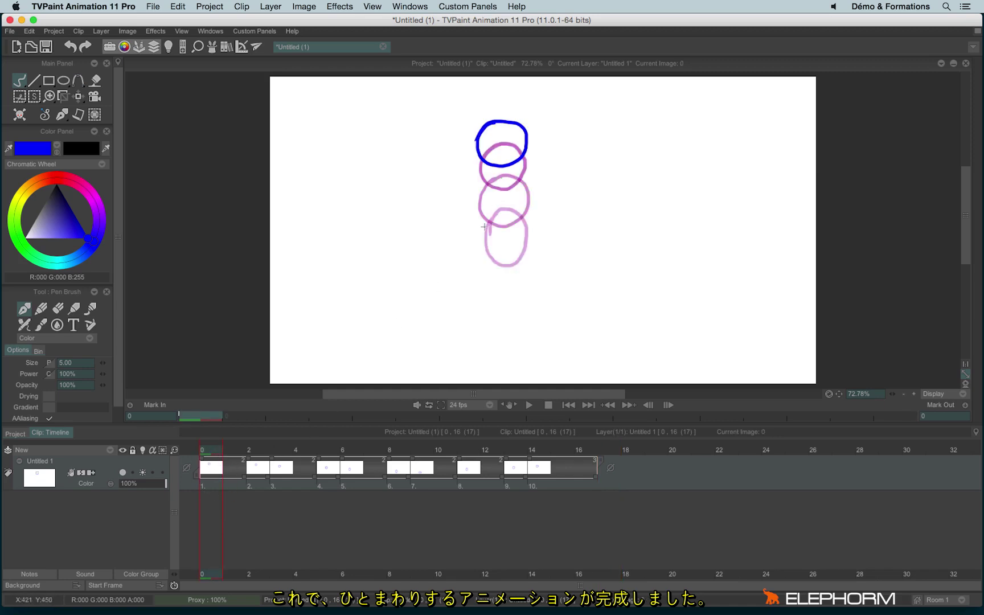
{"action": "left_click", "coordinate": [584, 454]}
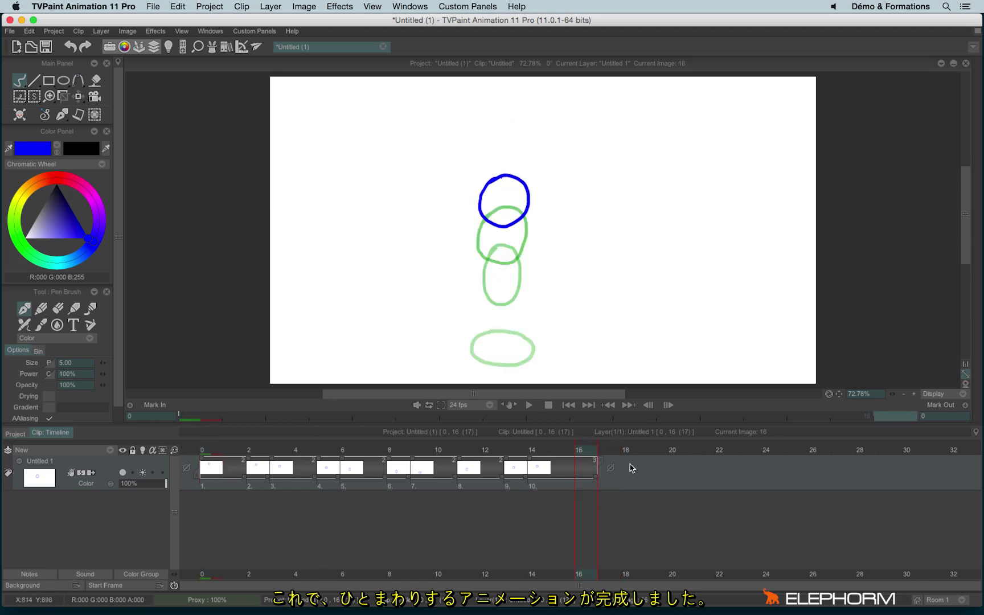
{"action": "left_click", "coordinate": [610, 469]}
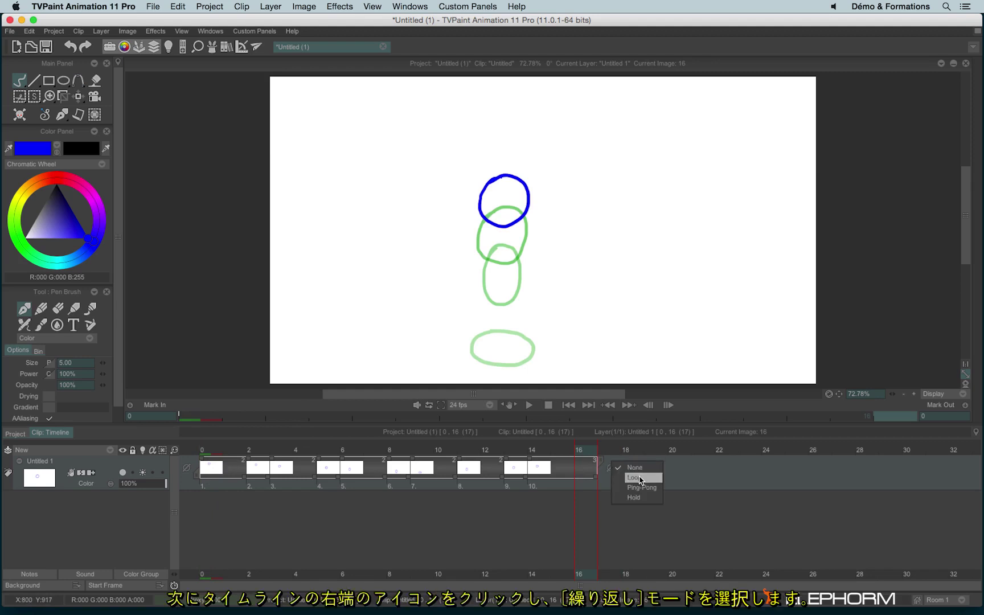
{"action": "left_click", "coordinate": [639, 480]}
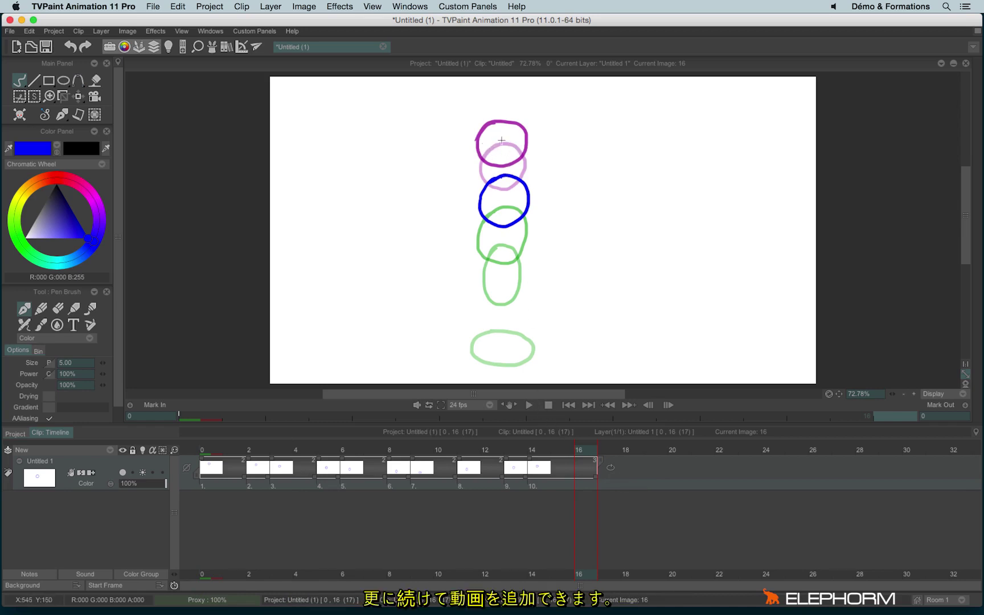
- Draw blue balls at frames 16 and 17, the second slightly above the top circle
{"action": "mouse_move", "coordinate": [500, 139]}
{"action": "left_mouse_down"}
{"action": "mouse_move", "coordinate": [479, 152]}
{"action": "mouse_move", "coordinate": [477, 177]}
{"action": "mouse_move", "coordinate": [494, 188]}
{"action": "mouse_move", "coordinate": [517, 180]}
{"action": "mouse_move", "coordinate": [524, 154]}
{"action": "mouse_move", "coordinate": [487, 142]}
{"action": "left_mouse_up"}
{"action": "key", "text": "Right"}
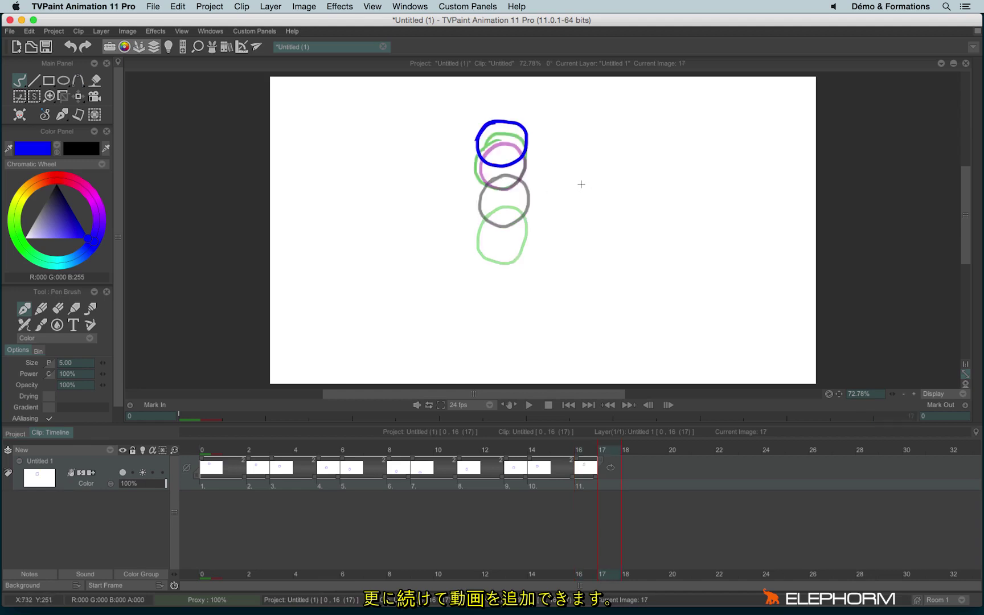
{"action": "key", "text": "Return"}
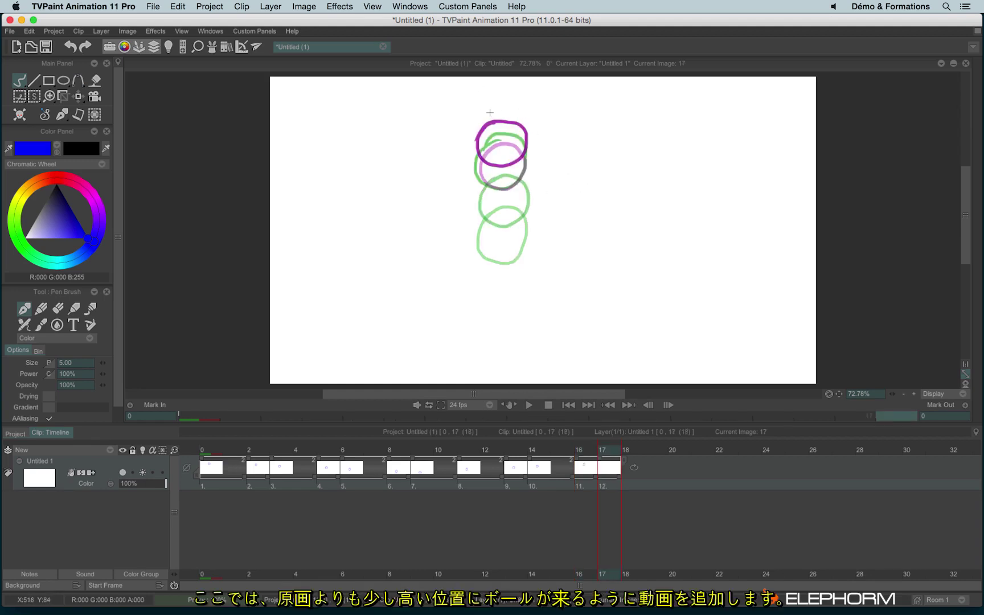
{"action": "mouse_move", "coordinate": [478, 119]}
{"action": "left_mouse_down"}
{"action": "mouse_move", "coordinate": [476, 145]}
{"action": "mouse_move", "coordinate": [528, 143]}
{"action": "mouse_move", "coordinate": [527, 117]}
{"action": "mouse_move", "coordinate": [507, 104]}
{"action": "mouse_move", "coordinate": [474, 122]}
{"action": "mouse_move", "coordinate": [473, 144]}
{"action": "left_mouse_up"}
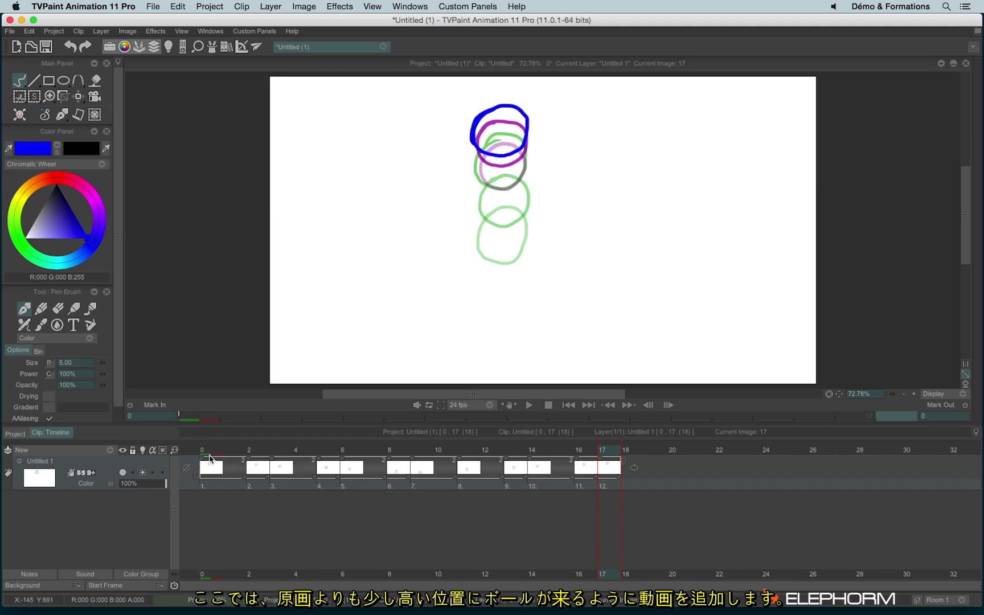